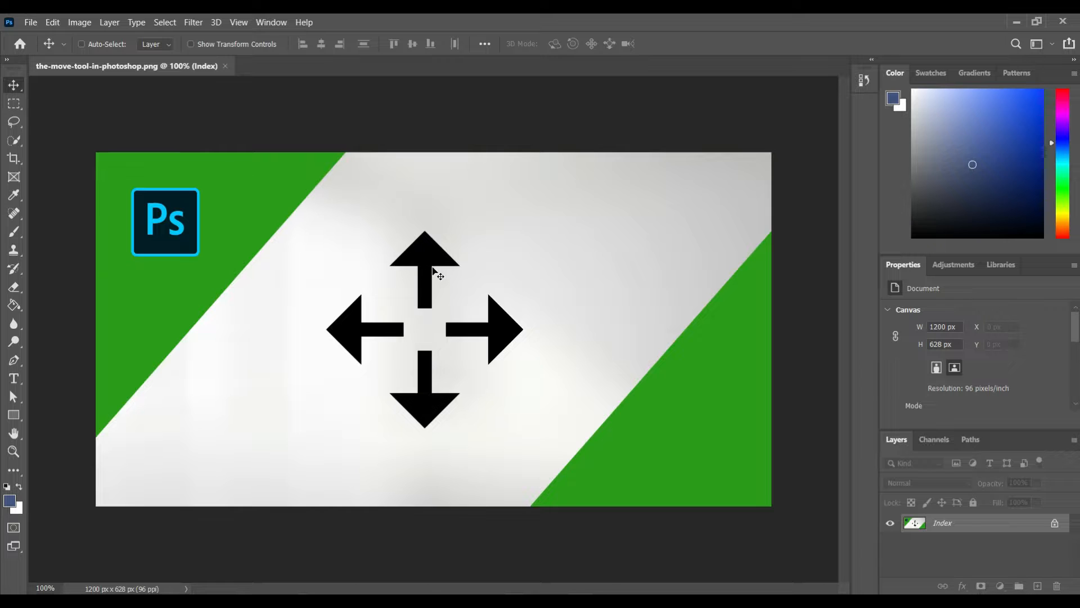
left_click_drag(393, 262, 433, 271)
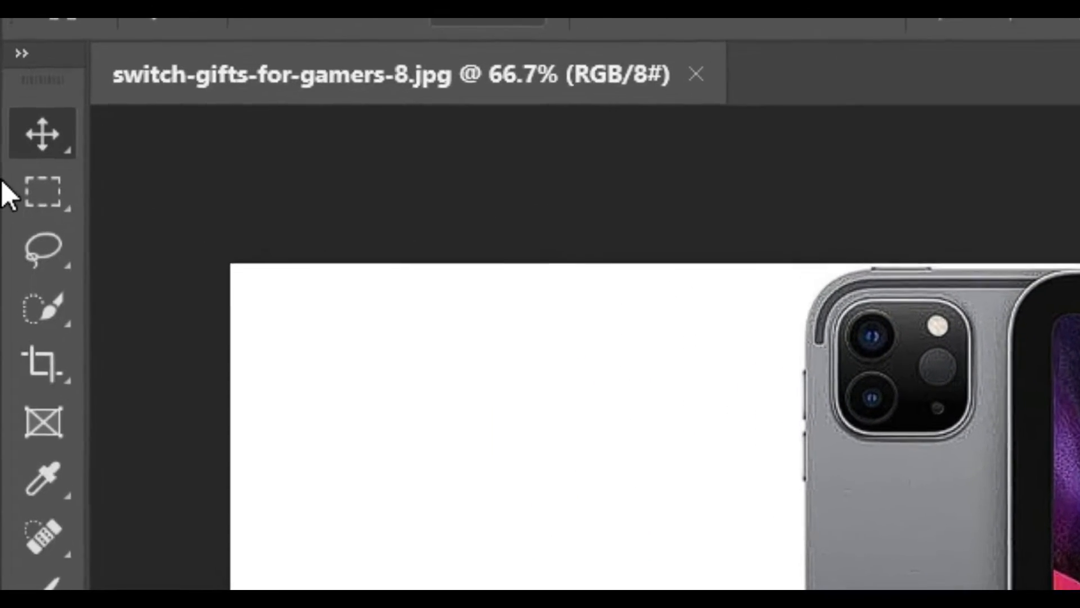
- Select a rectangular area across the upper half of the tablet's display with the Rectangular Marquee and move it to the right
left_click(42, 191)
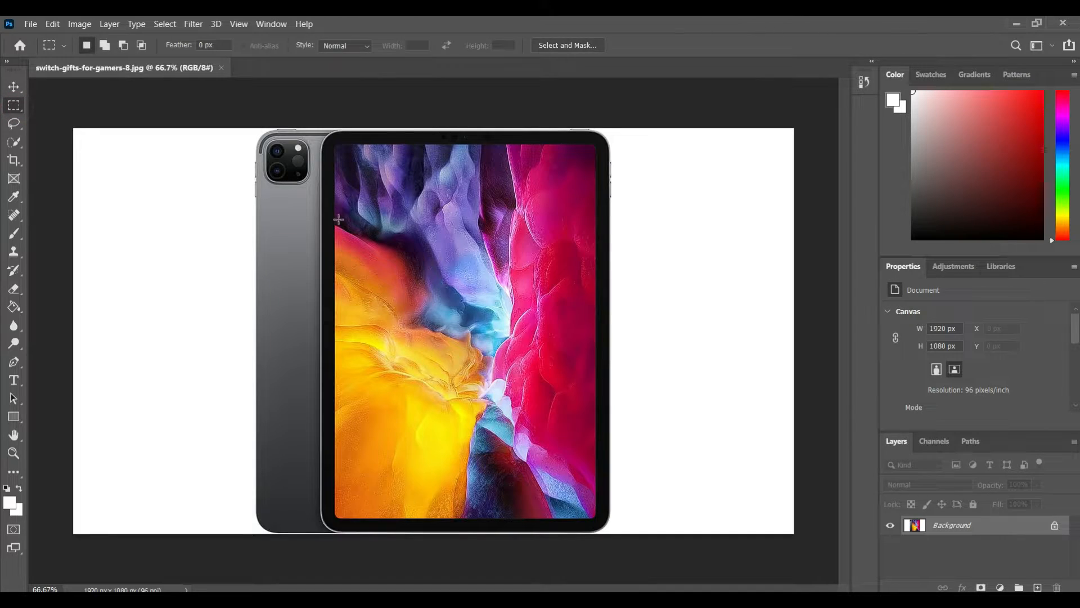
left_click_drag(369, 211, 623, 339)
key("shift")
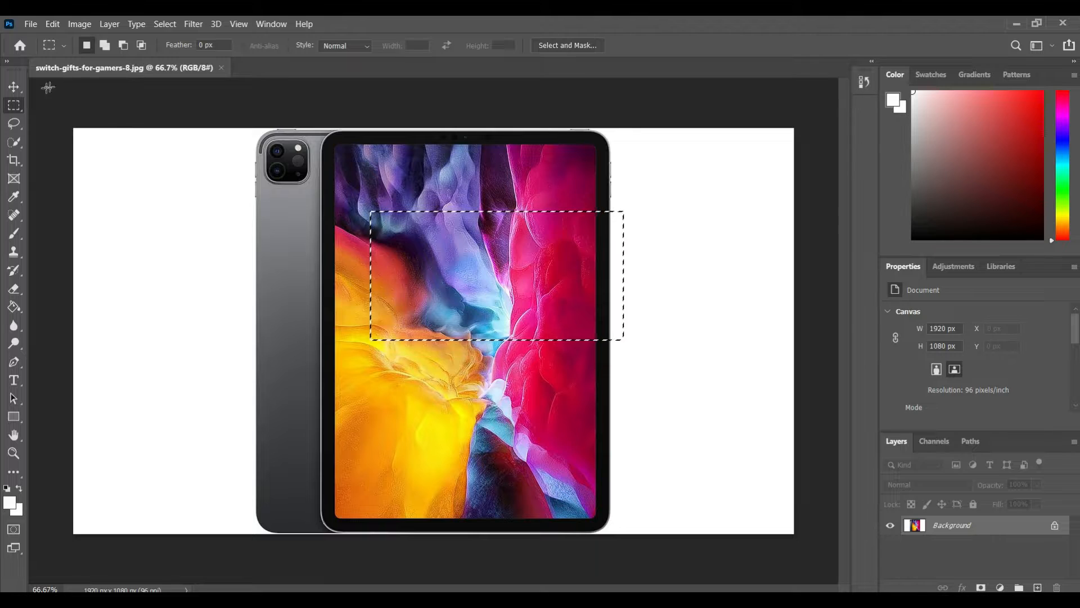
left_click(19, 89)
left_click_drag(539, 247, 622, 239)
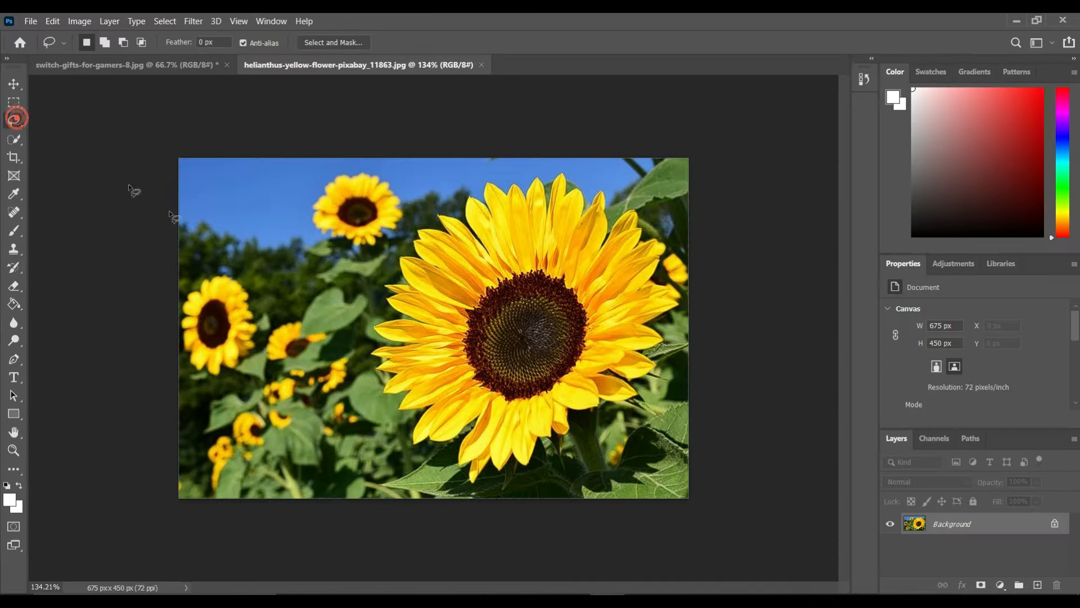
- Outline the large sunflower with a freehand Lasso selection and move the selected area
mouse_move(487, 358)
left_mouse_down()
mouse_move(708, 355)
mouse_move(734, 295)
mouse_move(624, 194)
mouse_move(576, 203)
mouse_move(521, 177)
mouse_move(429, 170)
mouse_move(375, 248)
mouse_move(391, 414)
mouse_move(502, 494)
mouse_move(606, 431)
mouse_move(635, 380)
left_mouse_up()
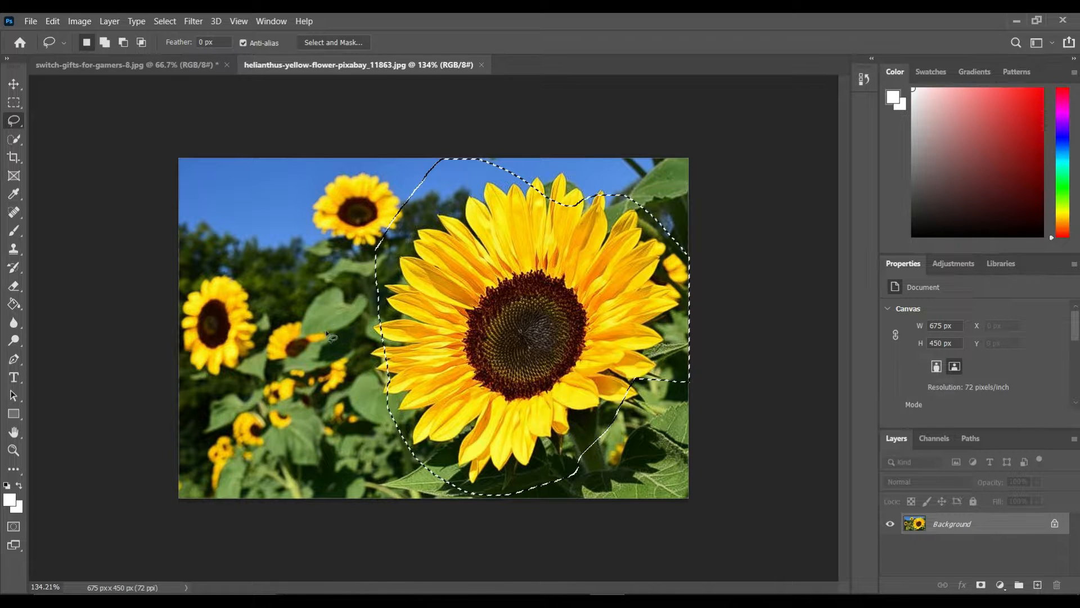
left_click(14, 84)
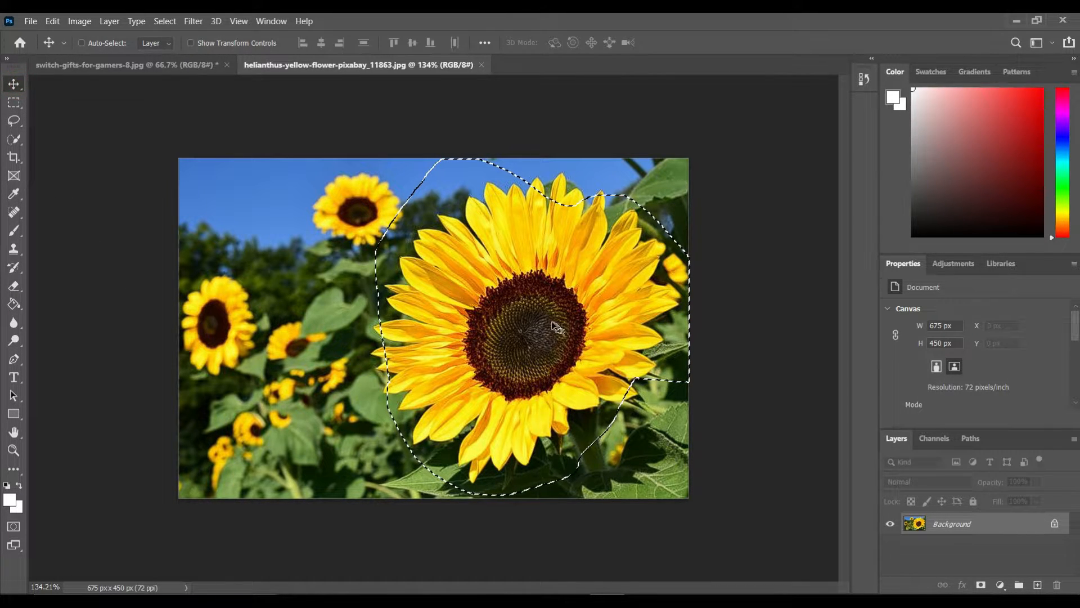
mouse_move(575, 324)
left_mouse_down()
mouse_move(529, 336)
mouse_move(338, 328)
mouse_move(574, 324)
left_mouse_up()
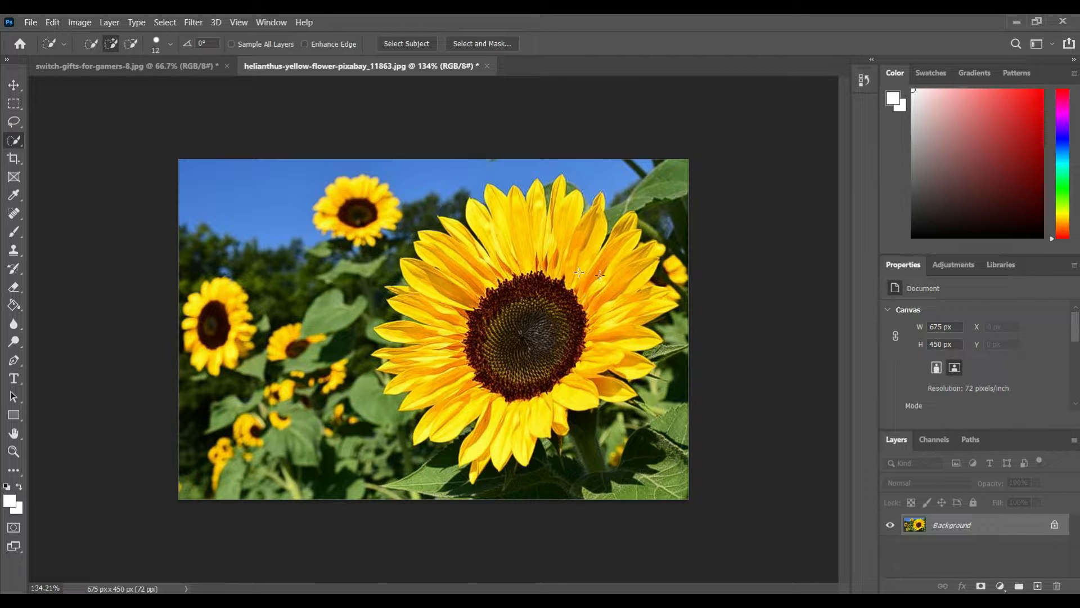
- Select the large sunflower's petals with the Quick Selection tool, and clear the selection
mouse_move(557, 247)
left_mouse_down()
mouse_move(506, 253)
mouse_move(430, 293)
mouse_move(432, 397)
mouse_move(473, 439)
mouse_move(540, 450)
mouse_move(658, 304)
mouse_move(606, 333)
left_mouse_up()
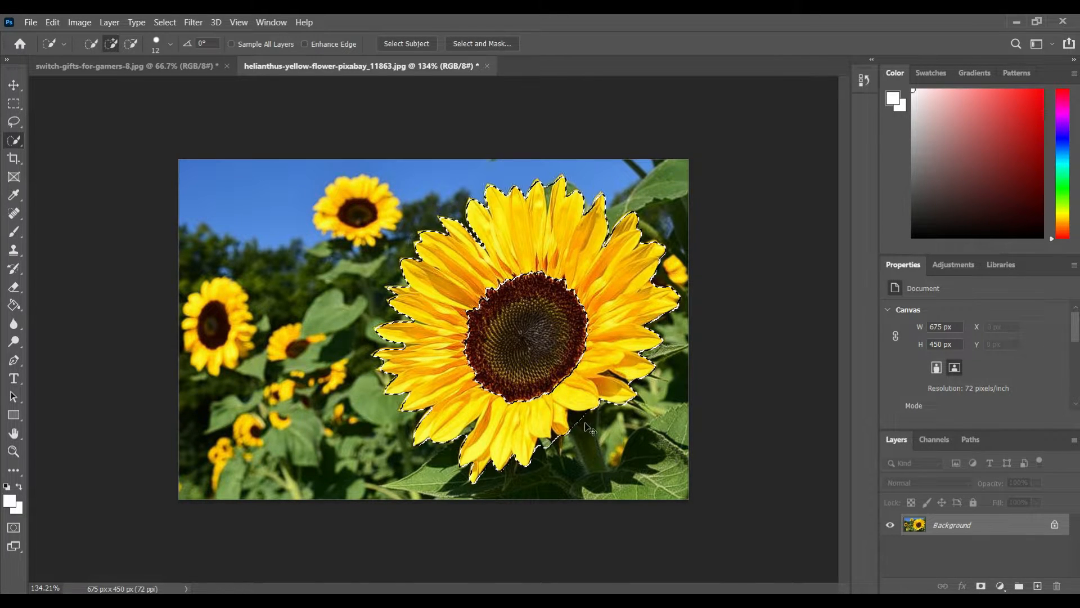
key("ctrl+d")
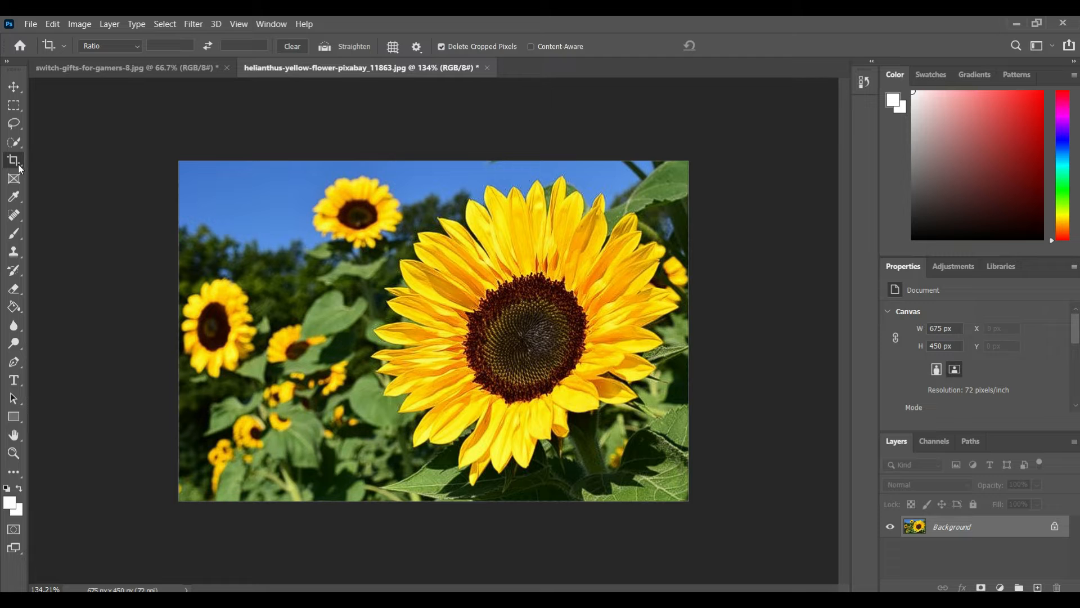
- Crop the sunflower photo to its lower-left part, about 338 by 180 px, and undo the crop
left_click(17, 163)
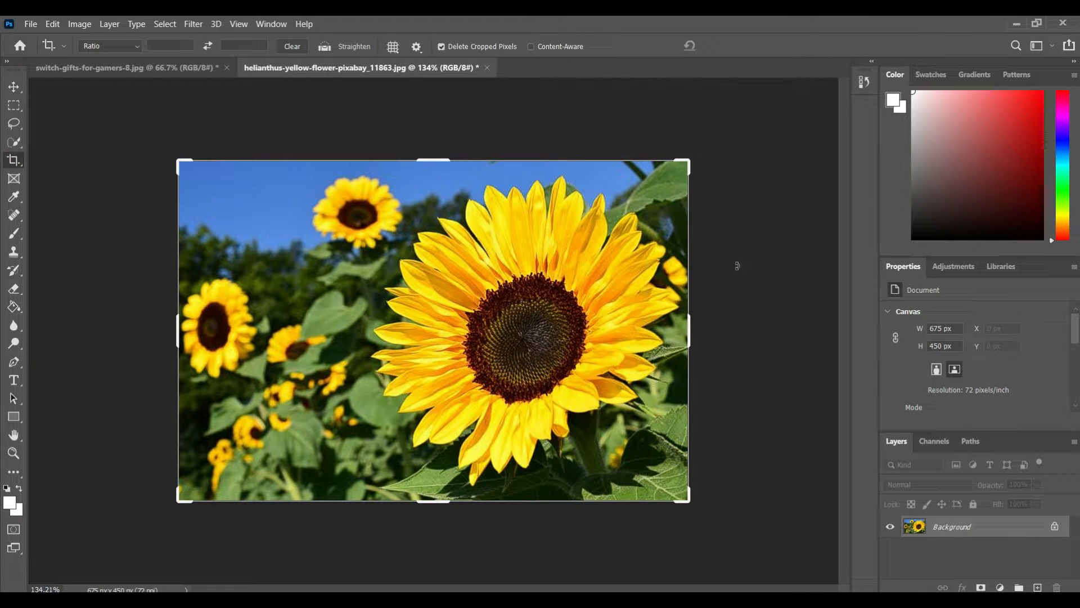
left_click_drag(689, 165, 560, 262)
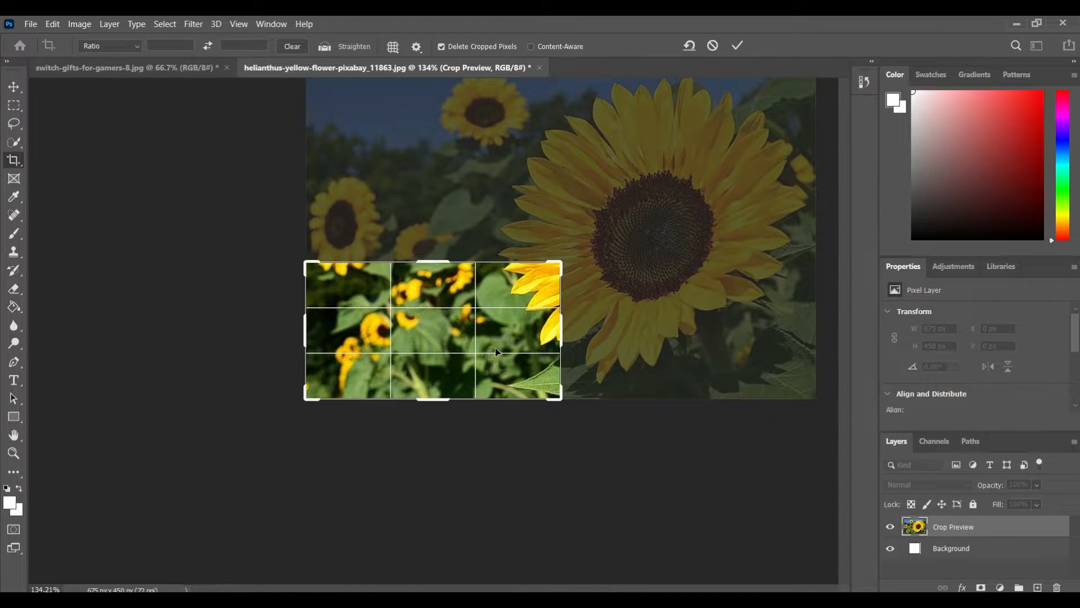
key("Return")
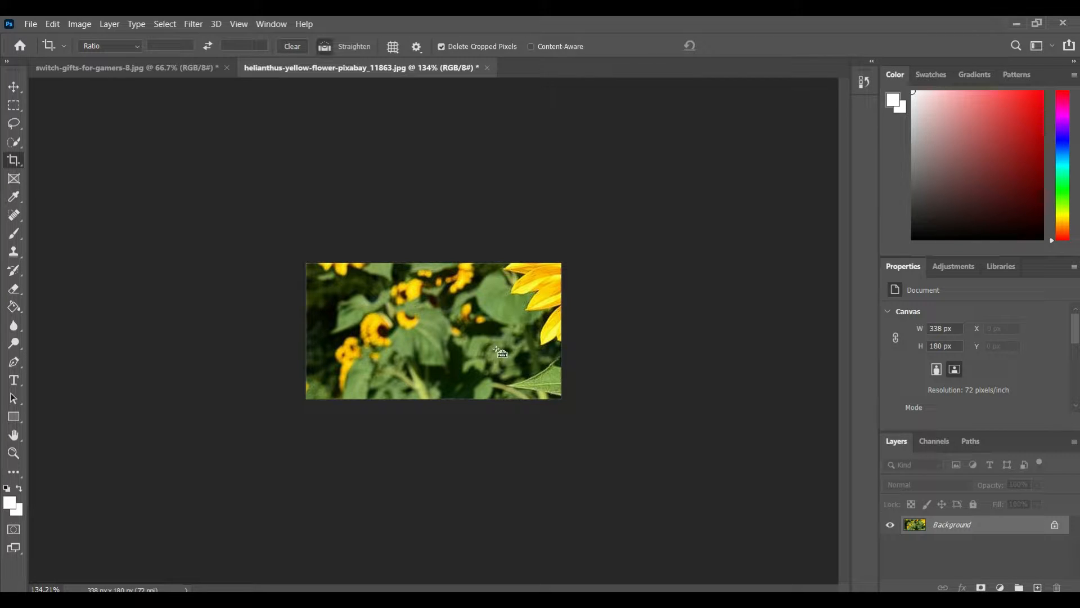
key("ctrl+z")
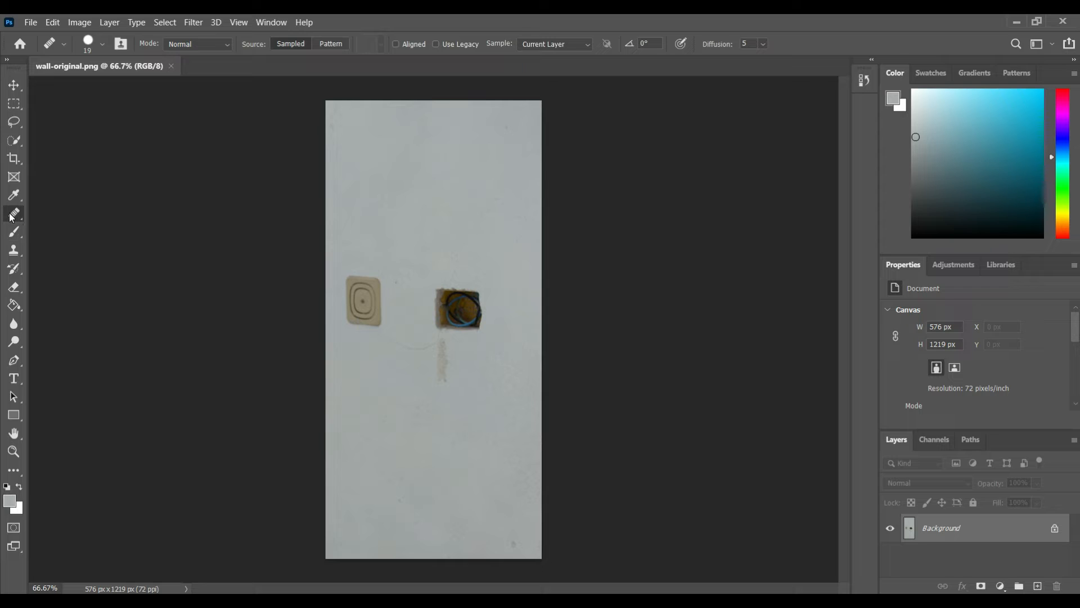
- Sample clean wall in the lower part of the photo and paint over the cable hole and nearby marks with the Healing Brush
left_click(14, 212)
left_click(429, 462, "alt")
left_click(473, 417)
mouse_move(485, 298)
left_mouse_down()
mouse_move(459, 339)
mouse_move(508, 297)
mouse_move(426, 399)
left_mouse_up()
mouse_move(444, 343)
left_mouse_down()
mouse_move(432, 364)
mouse_move(509, 270)
mouse_move(446, 321)
mouse_move(485, 302)
mouse_move(462, 330)
mouse_move(511, 312)
mouse_move(464, 335)
mouse_move(493, 317)
mouse_move(467, 326)
mouse_move(491, 288)
mouse_move(538, 279)
mouse_move(426, 325)
mouse_move(425, 336)
mouse_move(466, 277)
mouse_move(434, 333)
left_mouse_up()
mouse_move(451, 283)
left_mouse_down()
mouse_move(505, 251)
mouse_move(425, 311)
mouse_move(456, 292)
mouse_move(433, 292)
mouse_move(441, 302)
mouse_move(481, 291)
left_mouse_up()
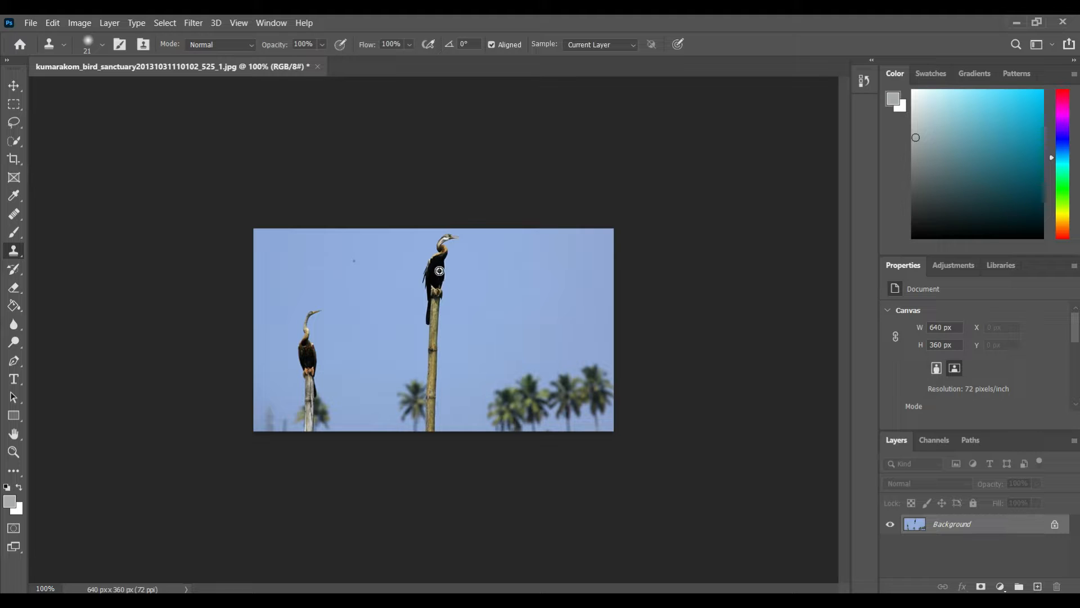
- Sample the bird on the tall pole with the Clone Stamp and paint a copy of it in the sky to its right
left_click(440, 271)
mouse_move(549, 330)
left_mouse_down()
mouse_move(527, 379)
mouse_move(538, 362)
mouse_move(535, 395)
mouse_move(547, 298)
mouse_move(540, 368)
mouse_move(571, 312)
mouse_move(564, 291)
mouse_move(561, 307)
mouse_move(579, 292)
mouse_move(563, 293)
mouse_move(572, 298)
mouse_move(529, 443)
mouse_move(539, 404)
mouse_move(543, 427)
mouse_move(545, 370)
mouse_move(537, 431)
mouse_move(540, 405)
left_mouse_up()
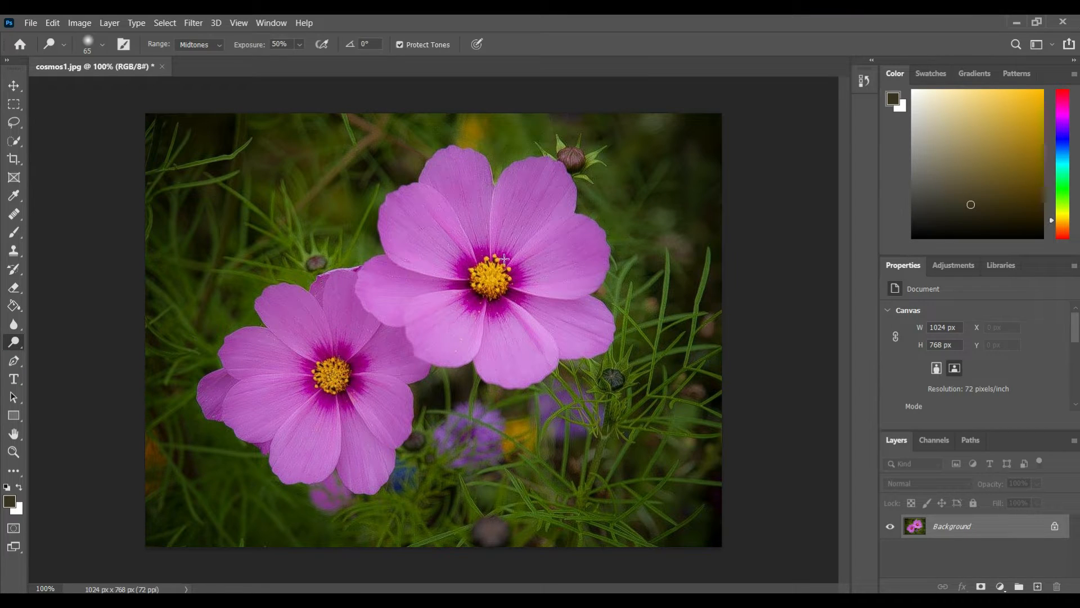
- Brush over the upper cosmos flower with the Dodge tool set to Midtones and 50% exposure, and switch to the Blur tool
mouse_move(498, 251)
left_mouse_down()
mouse_move(428, 289)
mouse_move(437, 214)
mouse_move(382, 310)
mouse_move(456, 210)
mouse_move(473, 289)
mouse_move(528, 284)
mouse_move(540, 358)
mouse_move(582, 285)
mouse_move(531, 241)
mouse_move(508, 300)
mouse_move(426, 309)
left_mouse_up()
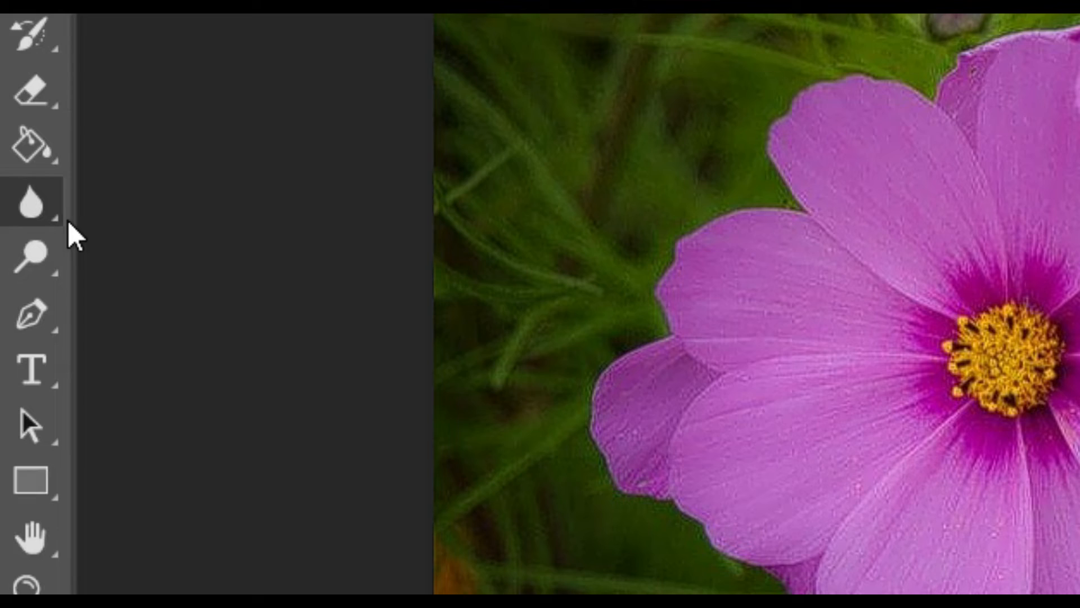
left_click(14, 324)
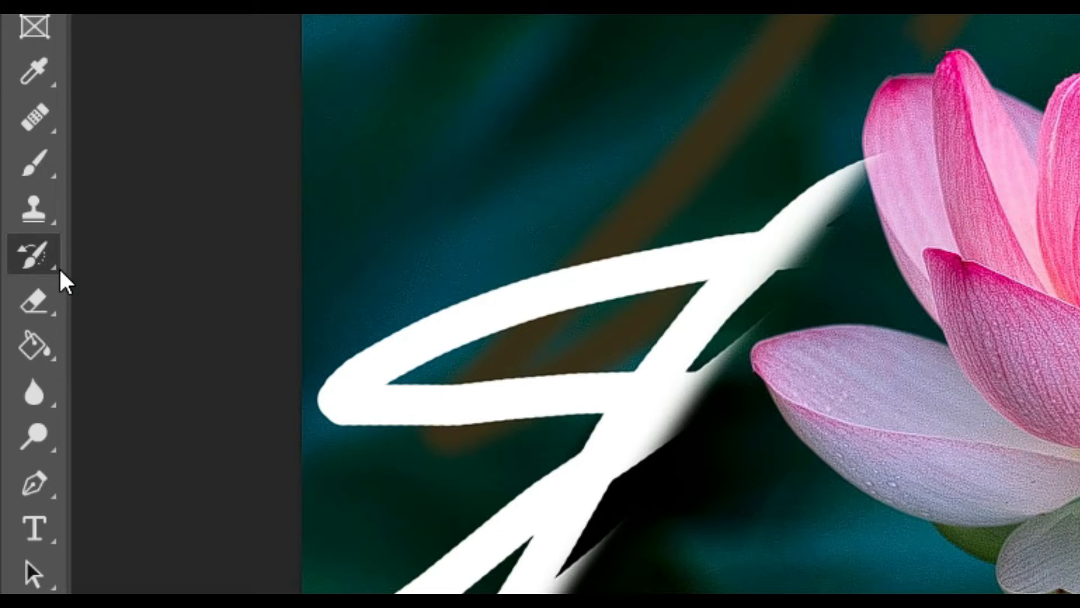
- Brush over the white strokes beside the lotus flower with the History Brush to restore the original background
left_click(14, 268)
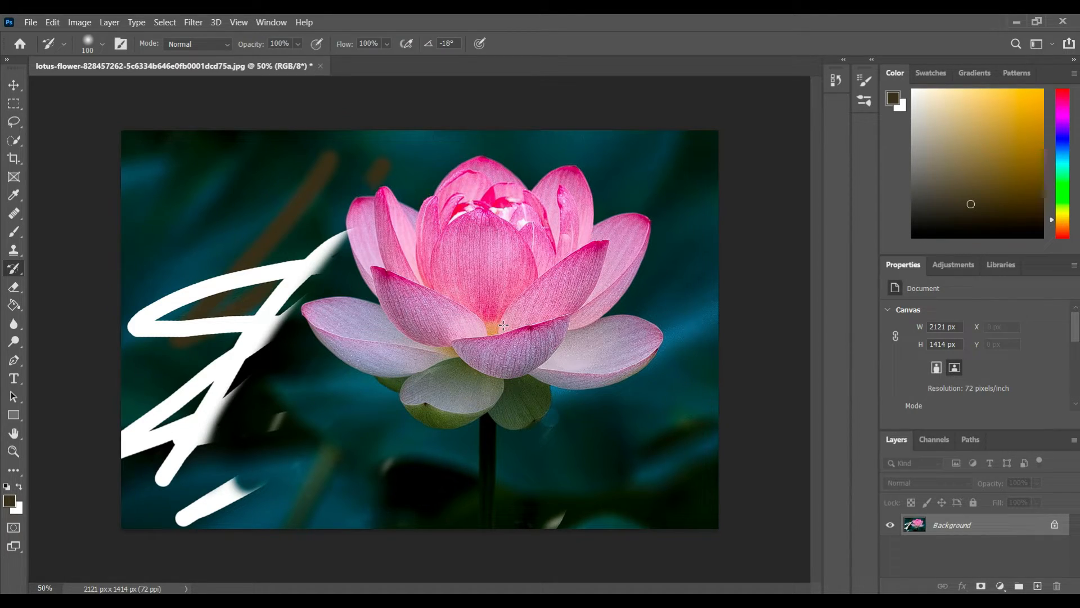
mouse_move(361, 254)
left_mouse_down()
mouse_move(162, 498)
mouse_move(200, 342)
mouse_move(212, 333)
mouse_move(181, 445)
mouse_move(264, 443)
mouse_move(231, 502)
mouse_move(254, 503)
mouse_move(223, 506)
mouse_move(194, 459)
mouse_move(214, 490)
left_mouse_up()
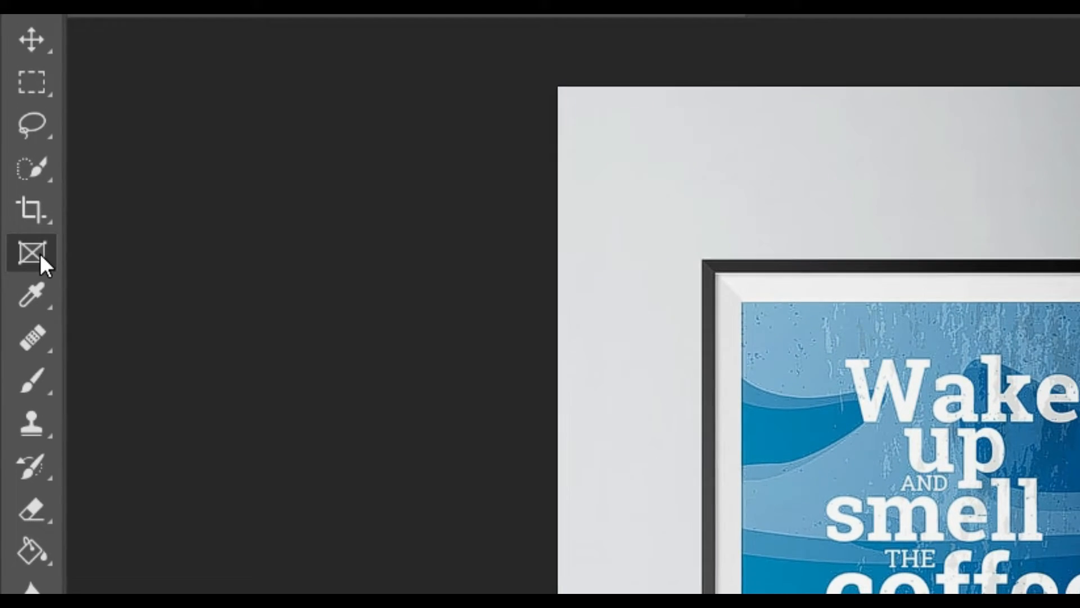
- Draw a rectangular frame of about 574 by 771 px over the coffee poster, inside its black border, and switch to the Move tool
left_click(14, 176)
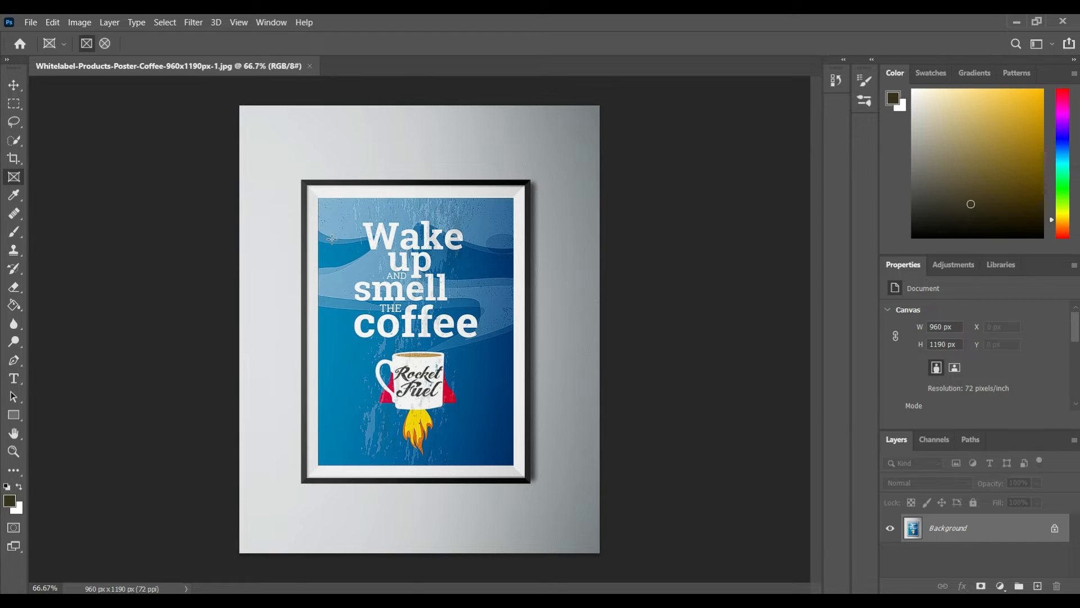
left_click_drag(307, 188, 524, 476)
key("v")
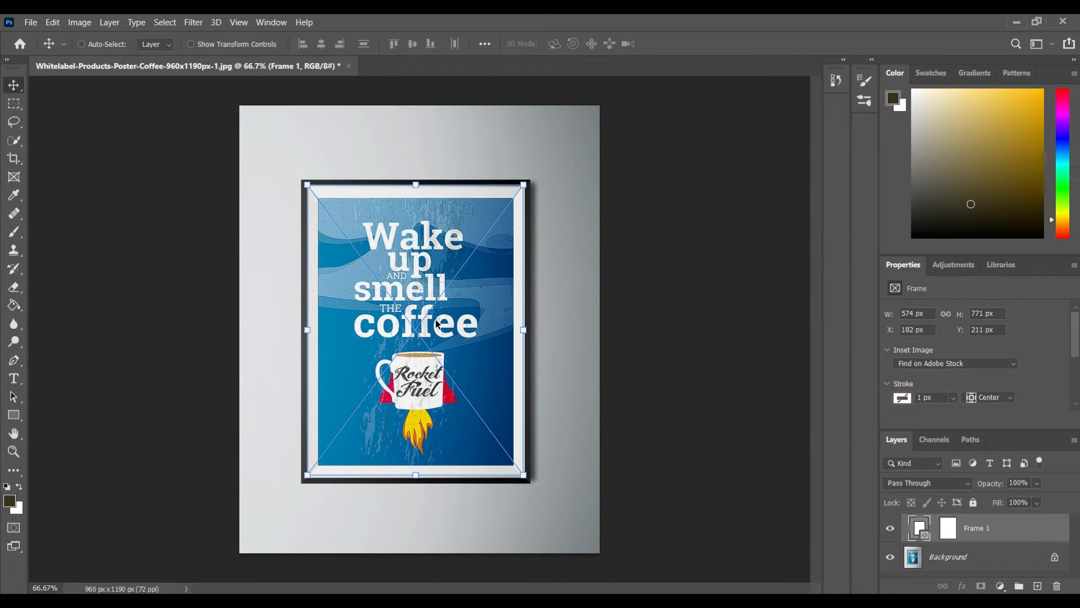
- Place the red image D9FQDIvXkAE2qA5 from the Downloads folder into the new frame on the poster
key("alt+Tab")
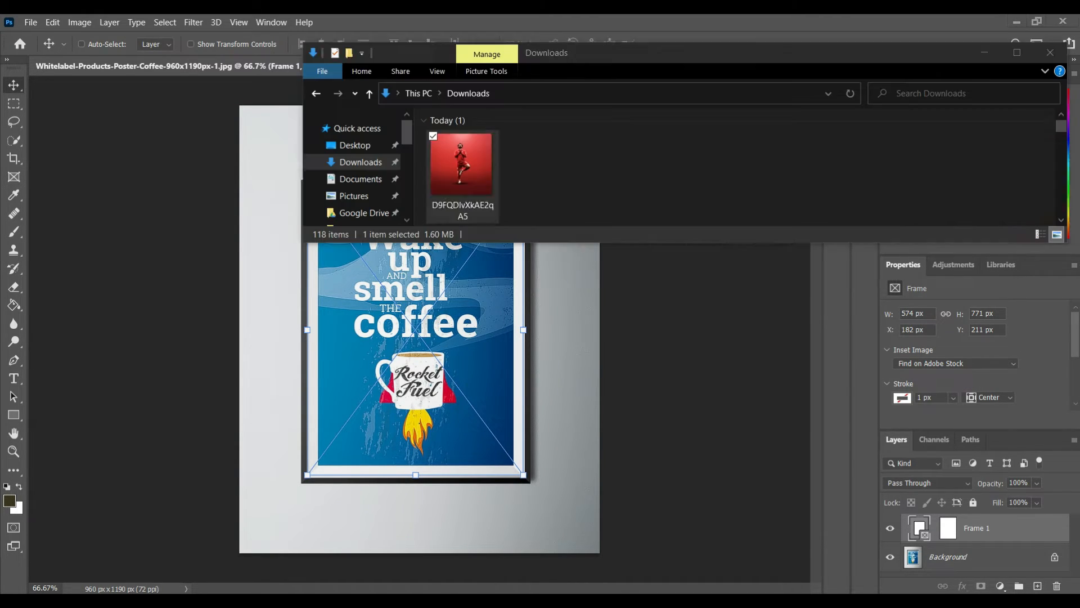
left_click_drag(479, 190, 449, 323)
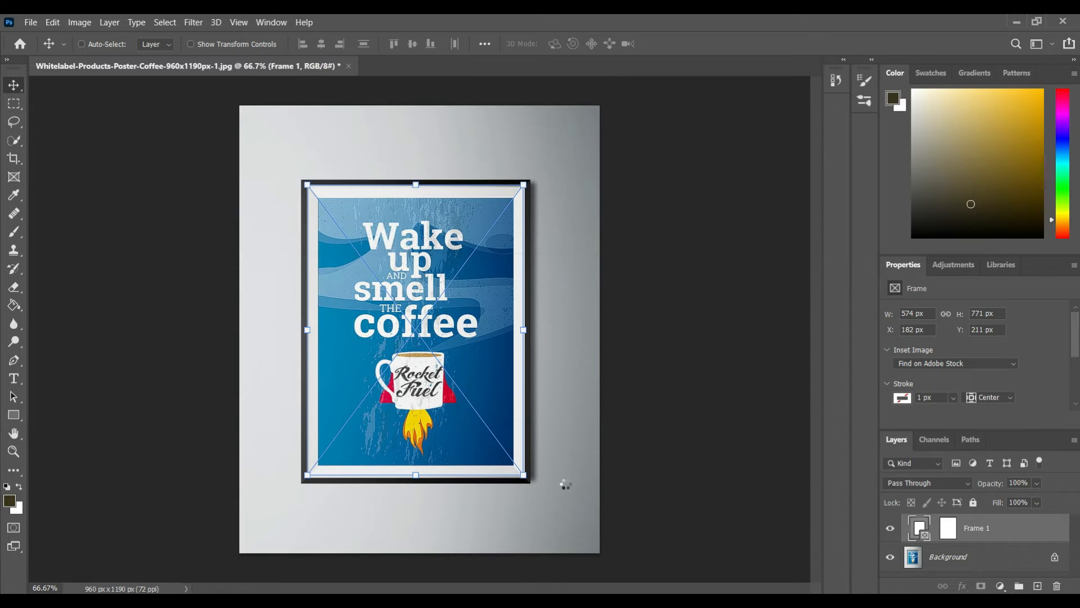